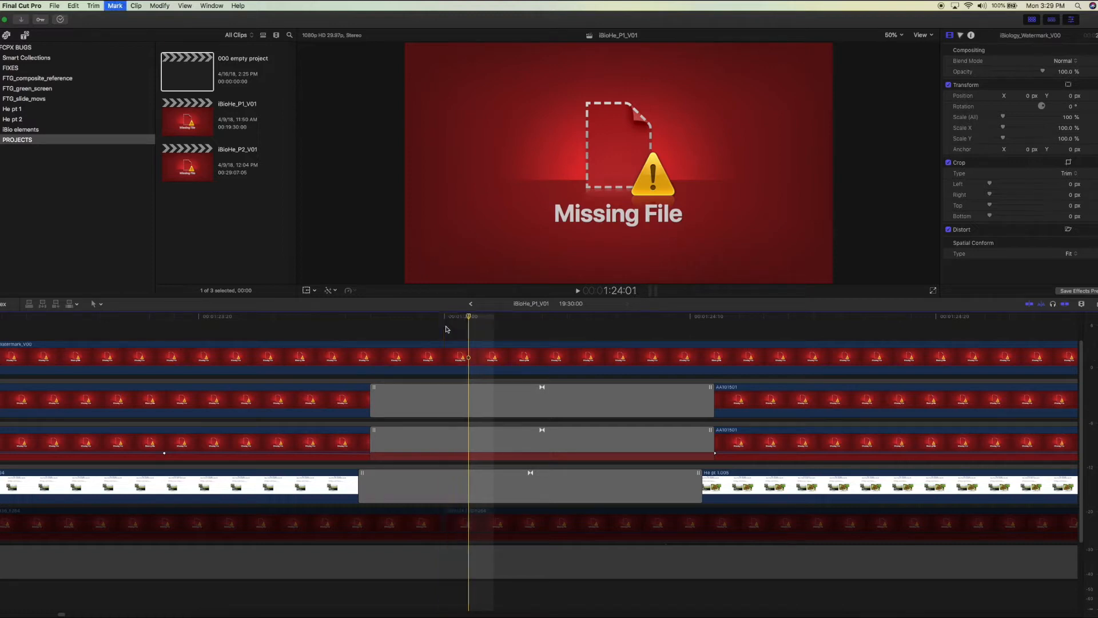
Examine the transitions in iBioHe_P1_V01 frame by frame between 1:24:03 and 1:24:04, comparing the slide storyline with the clips above it
key(Right)
key(Right)
key(Right)
key(Left)
key(Left)
key(Right)
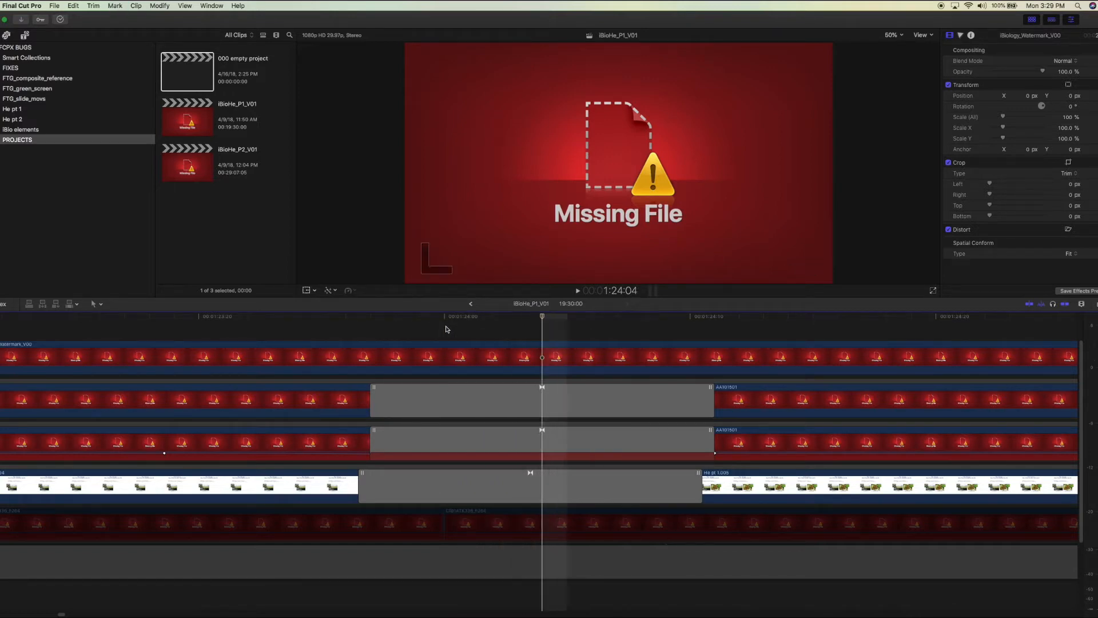
key(Left)
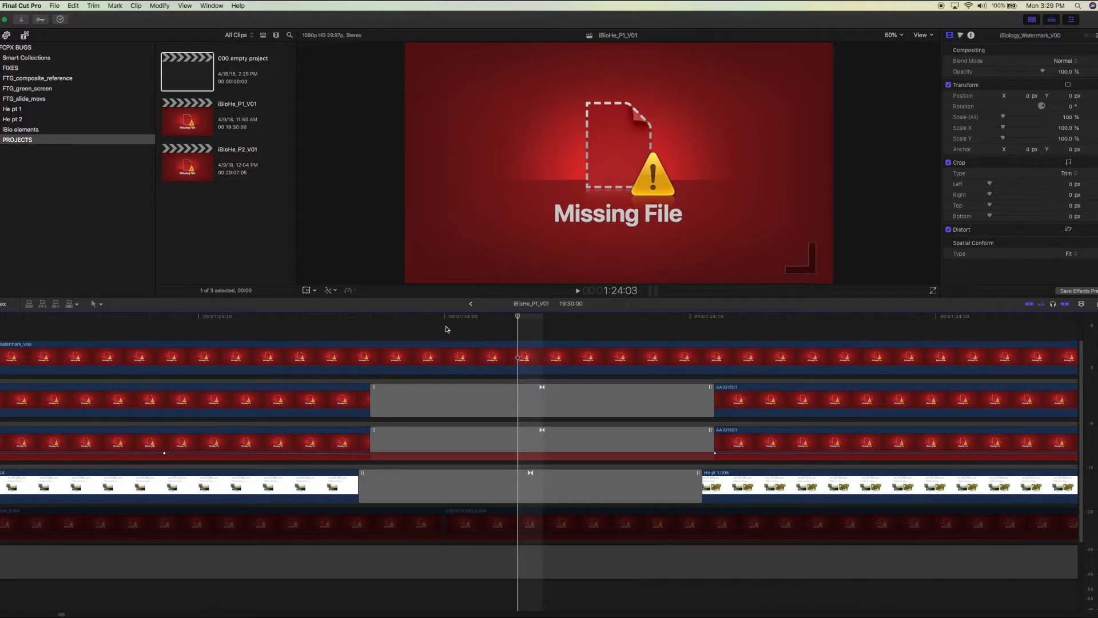
key(Right)
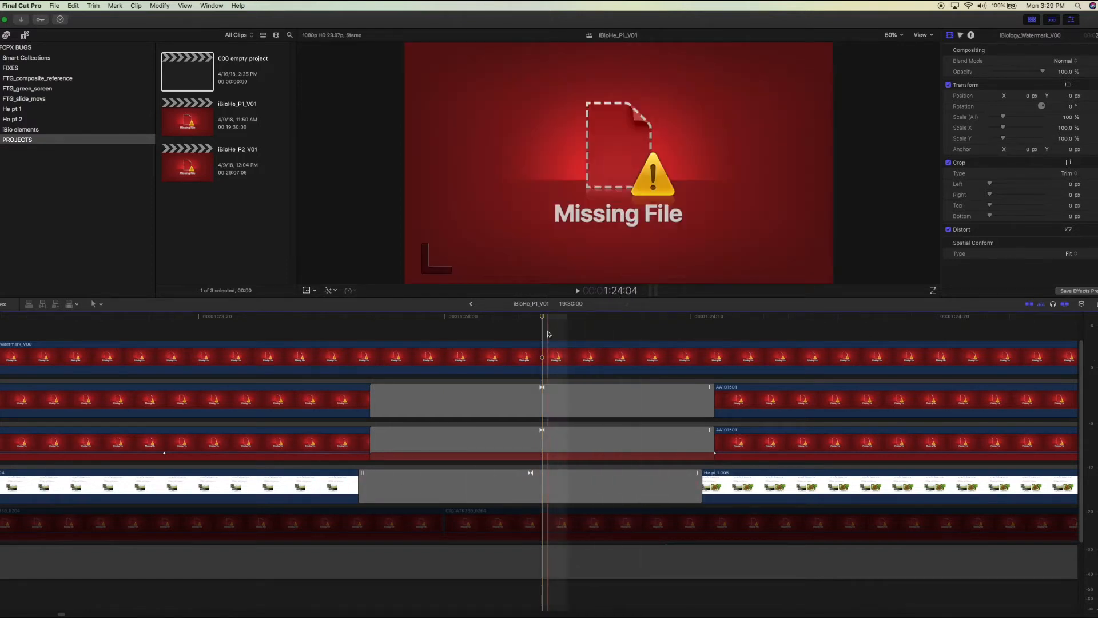
key(Left)
key(Right)
key(Left)
key(Right)
key(Left)
key(Right)
key(Left)
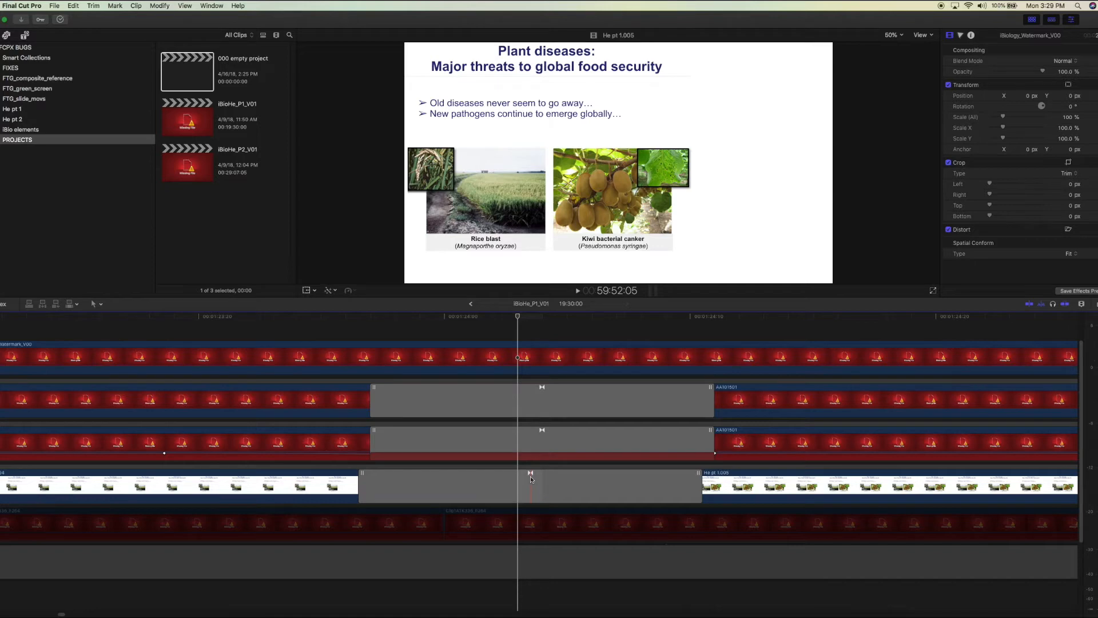
key(Left)
key(Right)
key(Left)
key(Left)
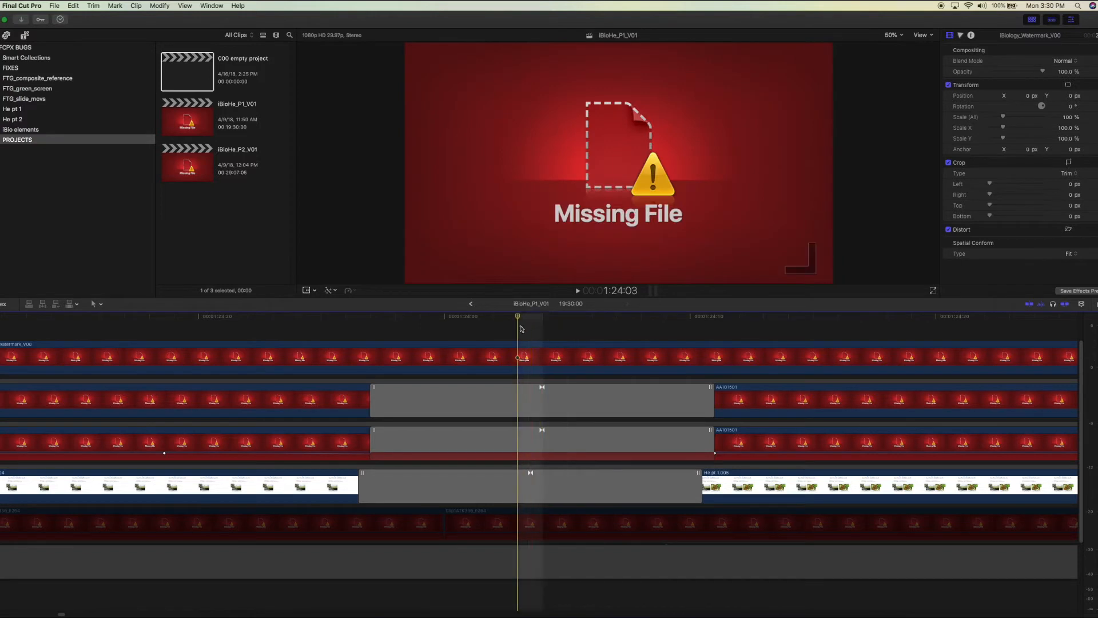
key(Right)
key(Left)
key(Right)
key(Left)
key(Right)
key(Left)
key(Right)
key(Left)
key(Left)
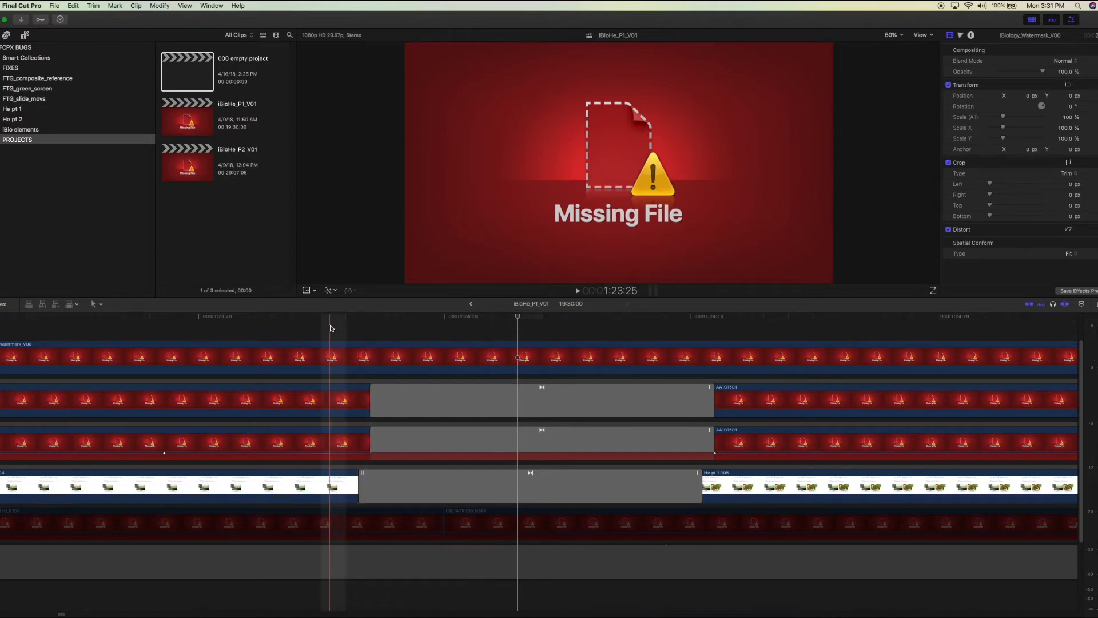
Fit the whole iBioHe_P1_V01 project in view and move the connected slide storyline containing He pt 1.005 below the primary storyline
click(328, 470)
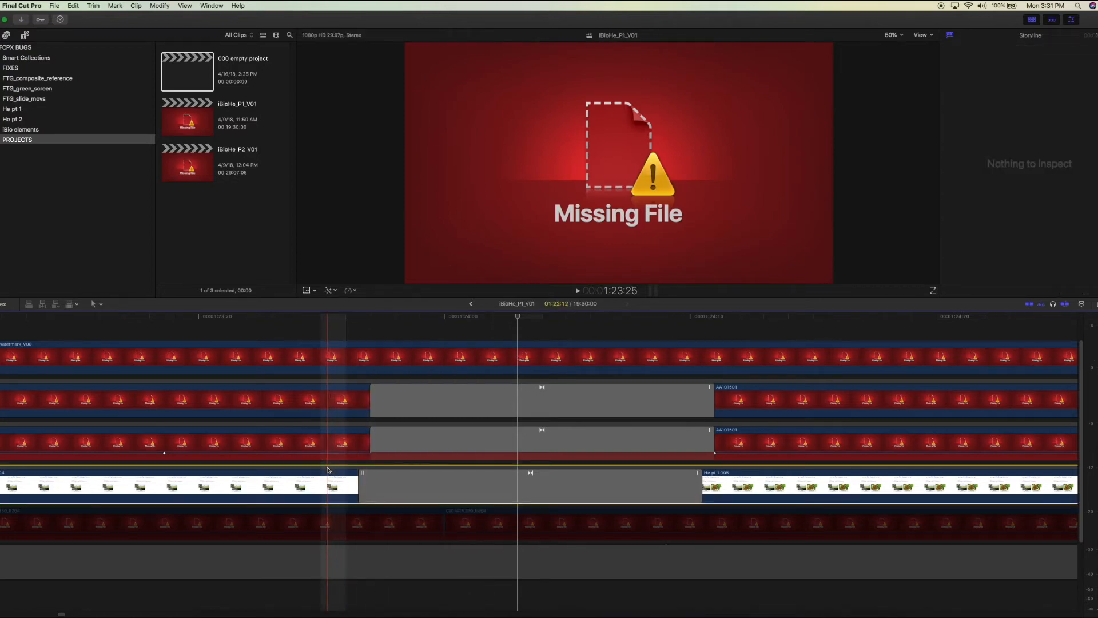
key(shift+z)
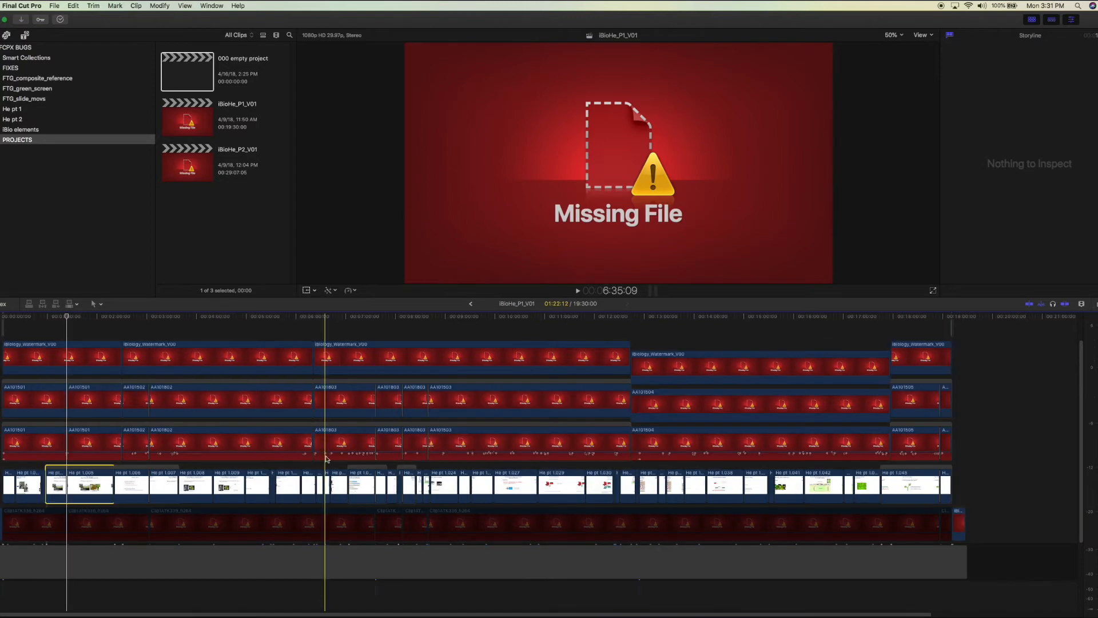
click(41, 330)
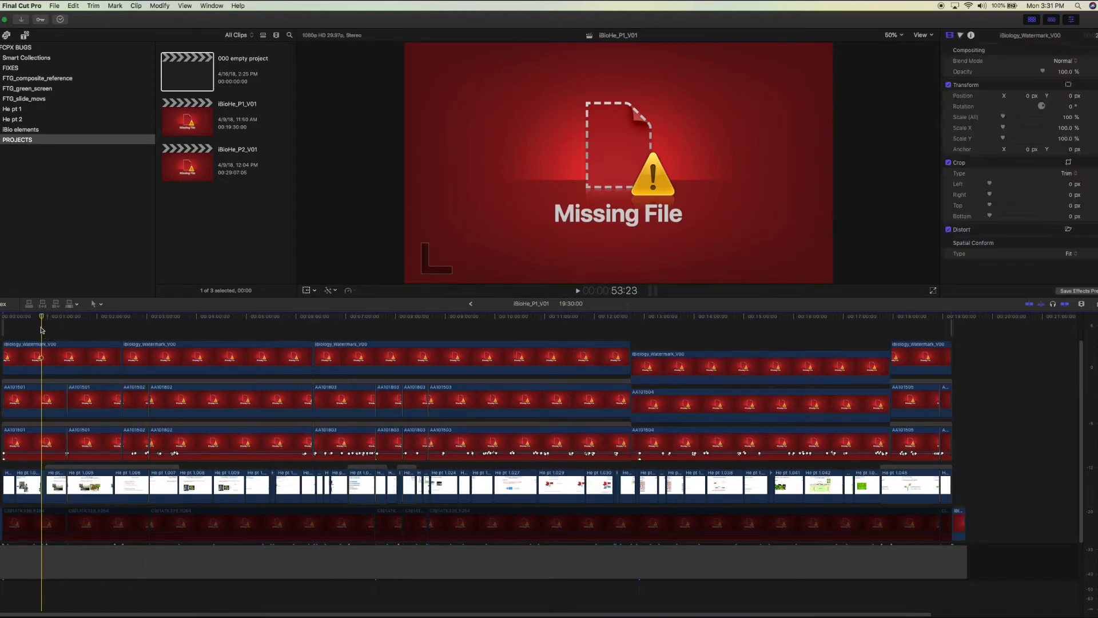
click(186, 122)
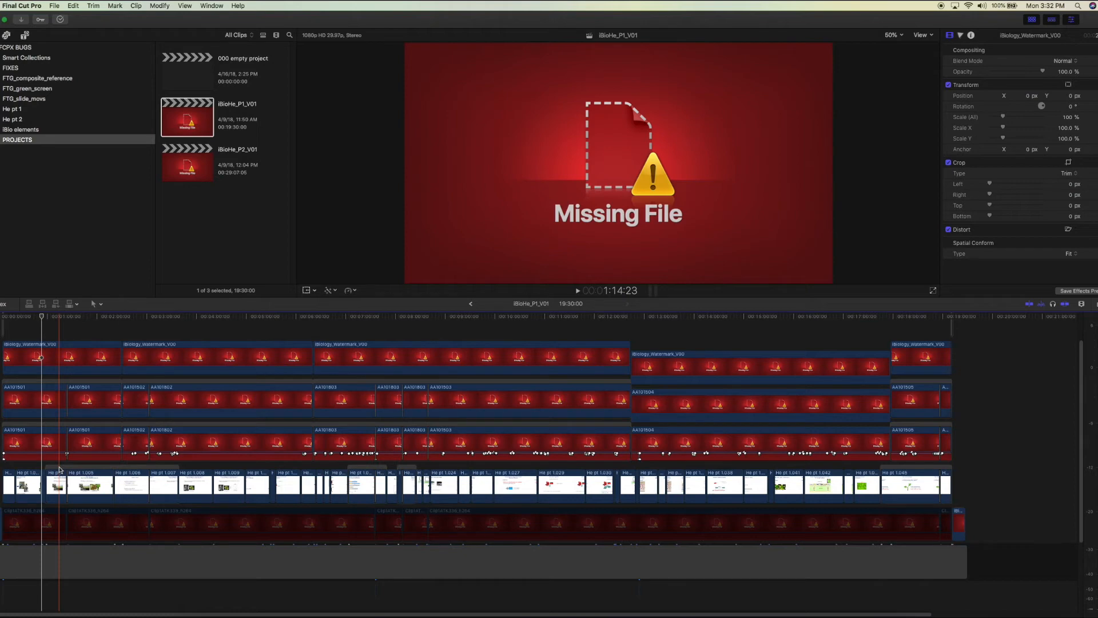
click(59, 470)
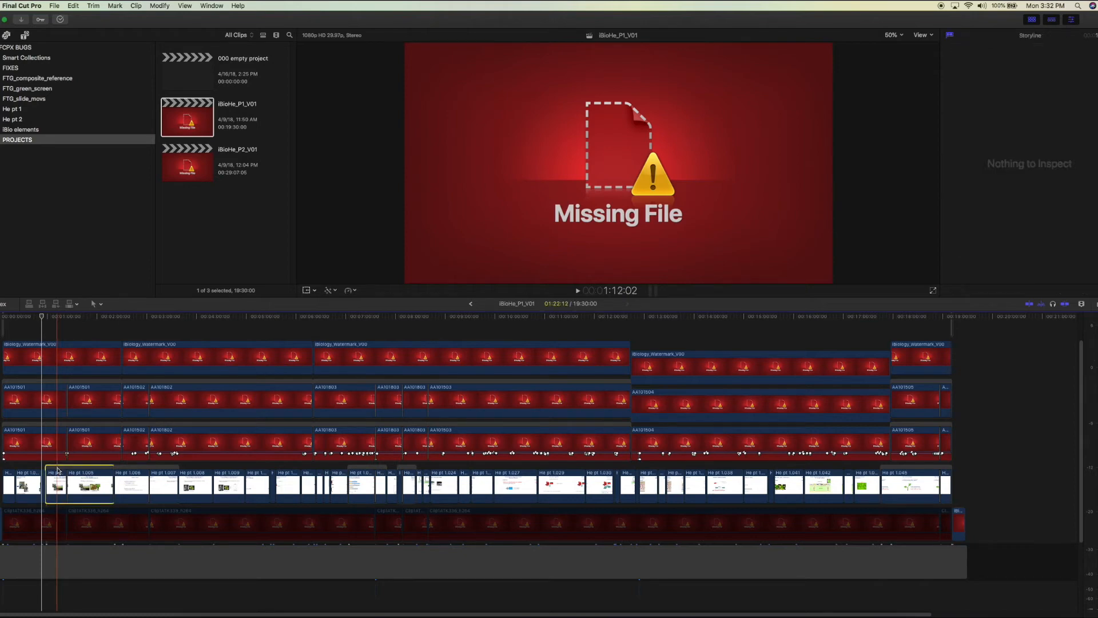
drag(60, 469, 60, 593)
click(83, 478)
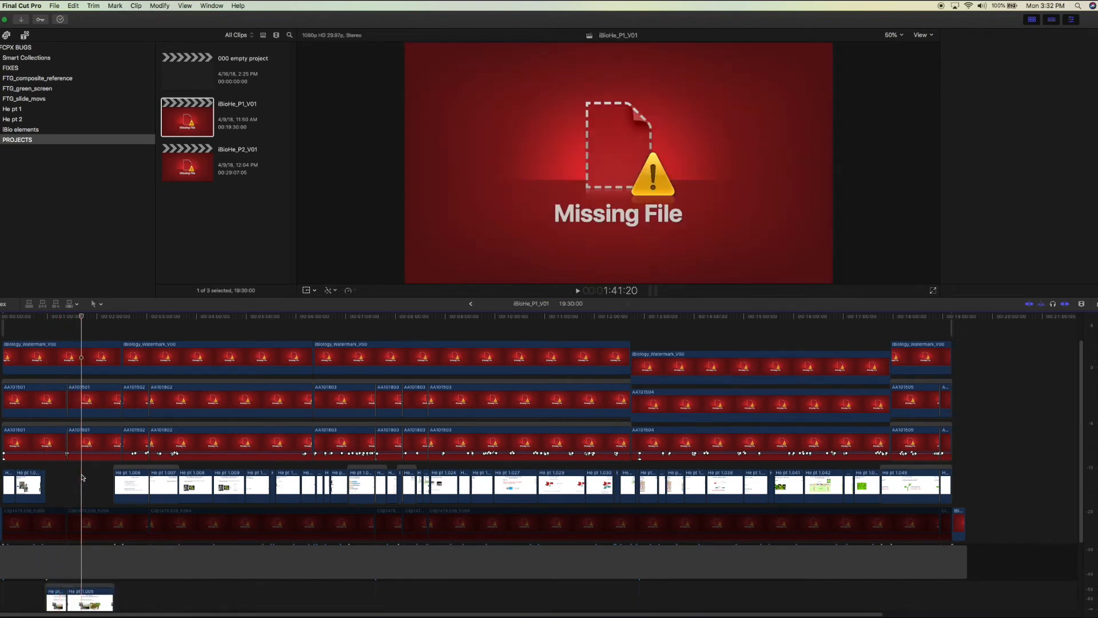
Open the iBioHe_P2_V01 project and move the short slide storyline near 4:54 below the primary storyline
double_click(202, 163)
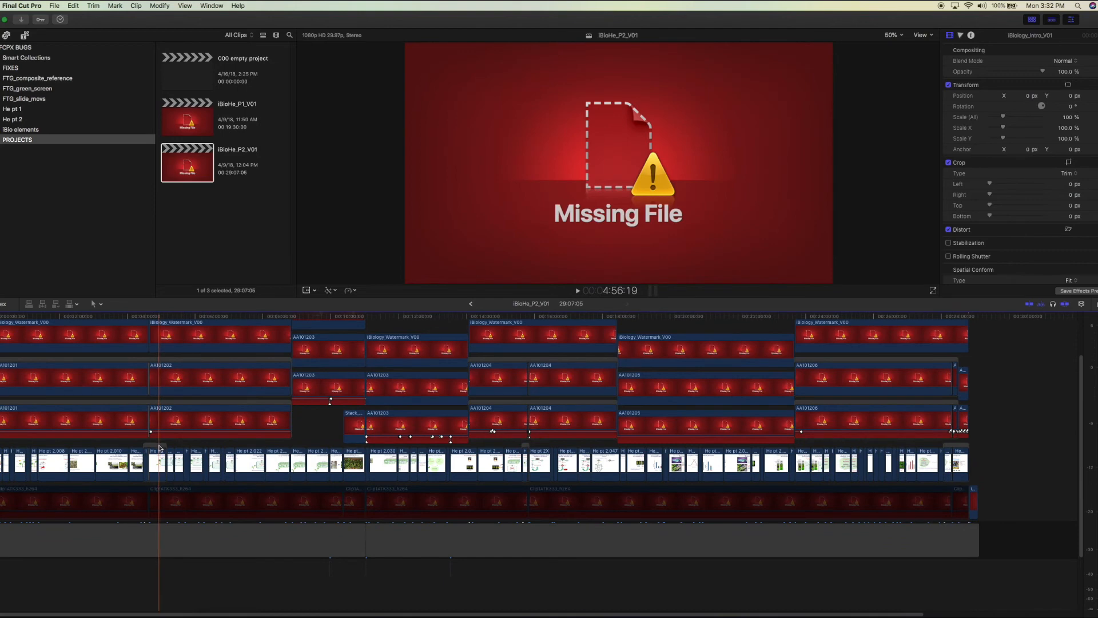
click(159, 447)
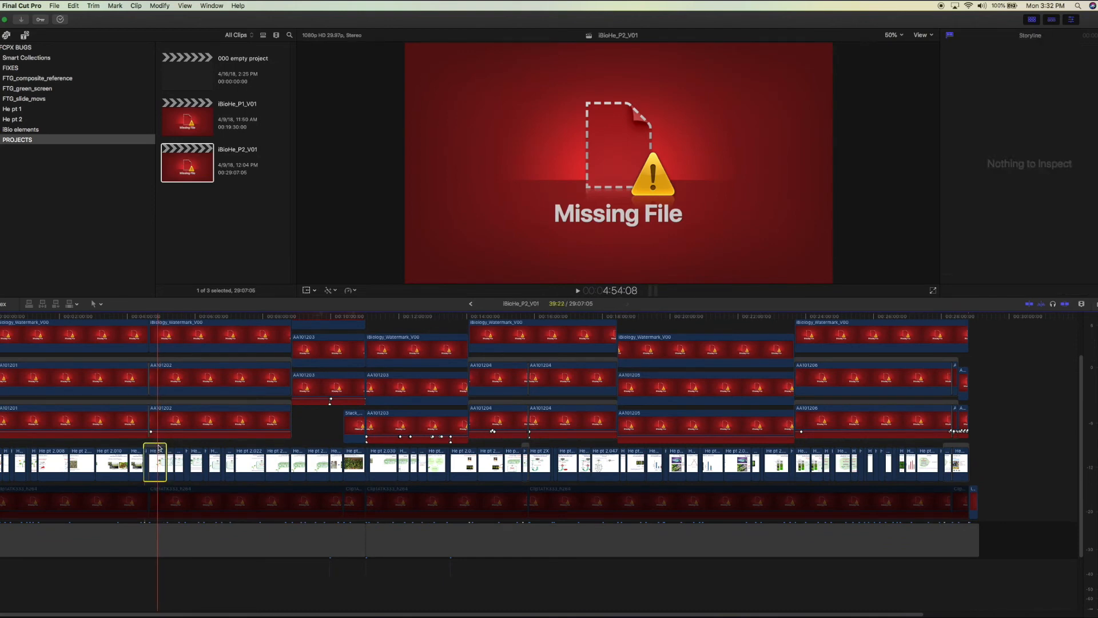
drag(159, 448, 161, 578)
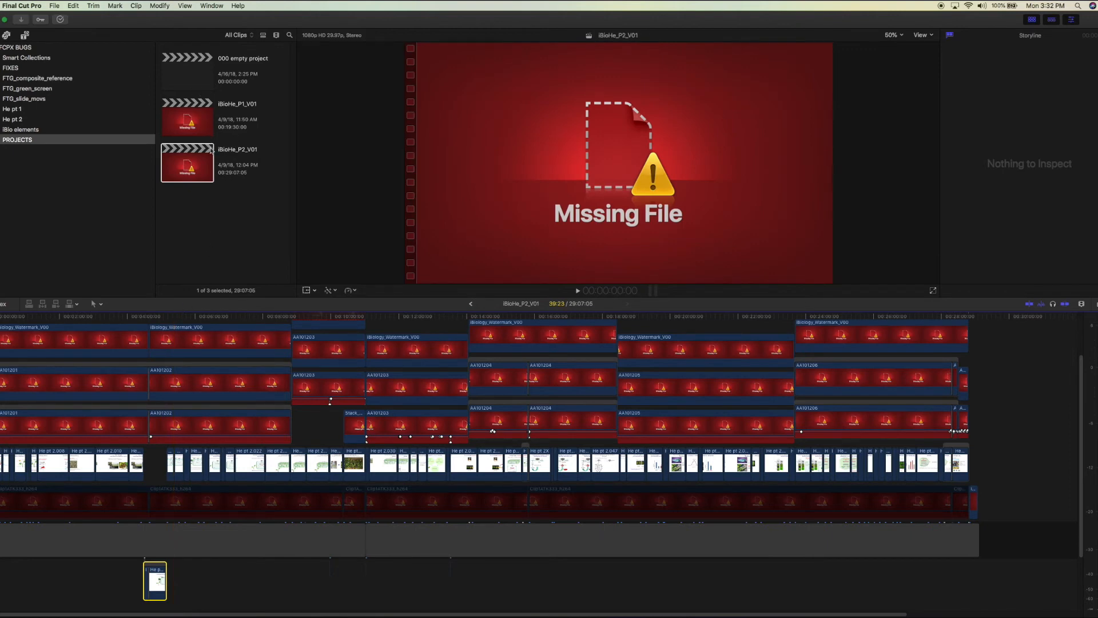
click(200, 221)
key(super+n)
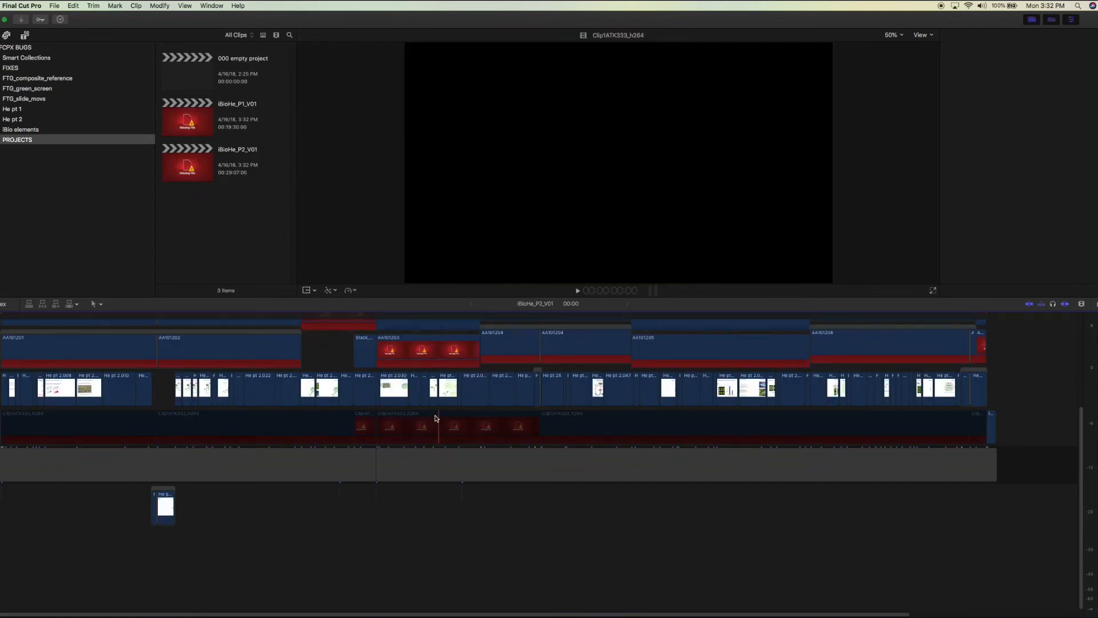
Reopen iBioHe_P1_V01 and inspect the moved storyline, its He pt 1.005 clip and the gap clip in the primary storyline
click(200, 114)
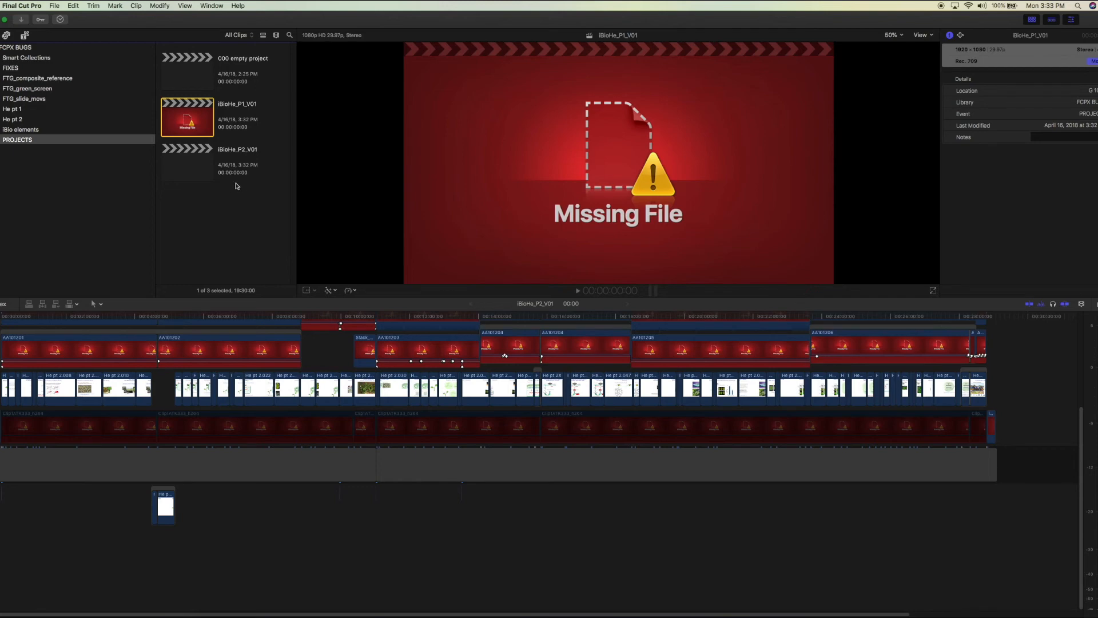
double_click(205, 120)
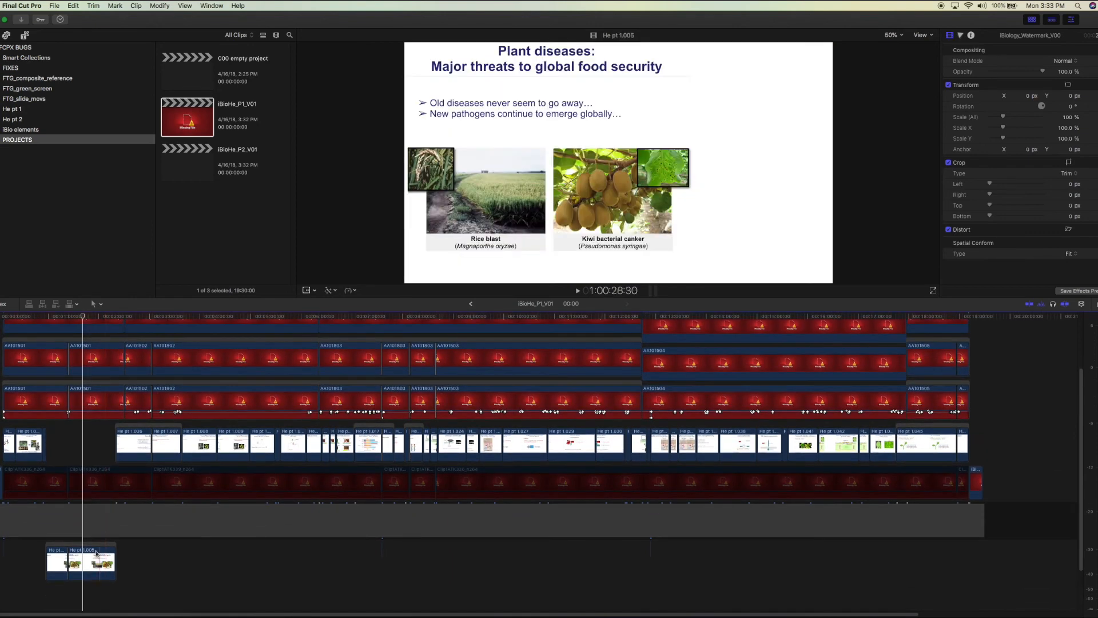
click(70, 560)
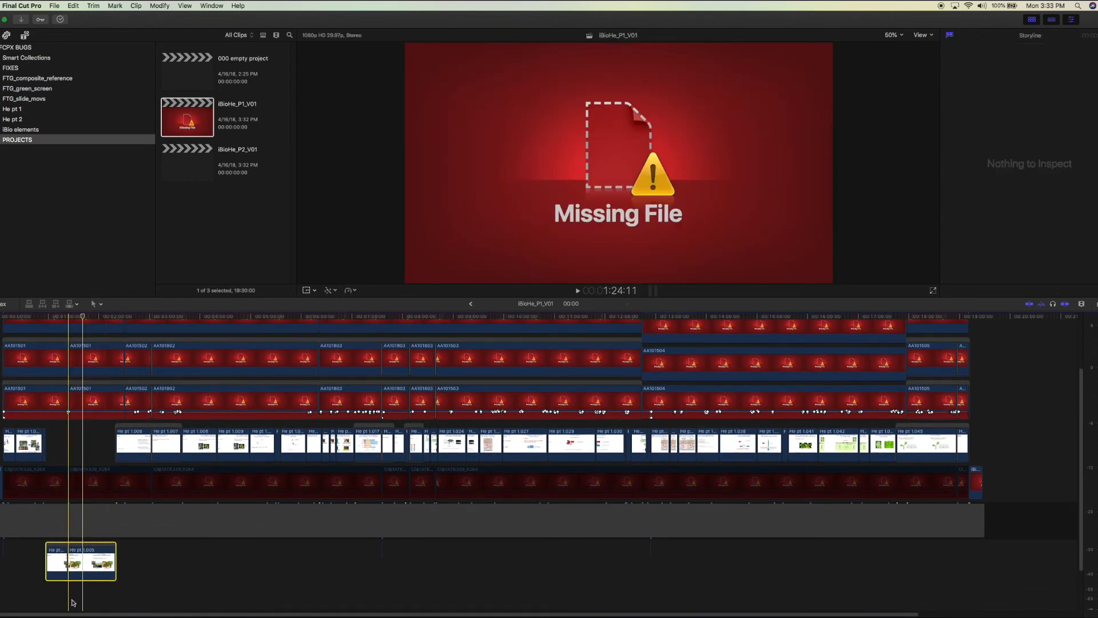
click(98, 562)
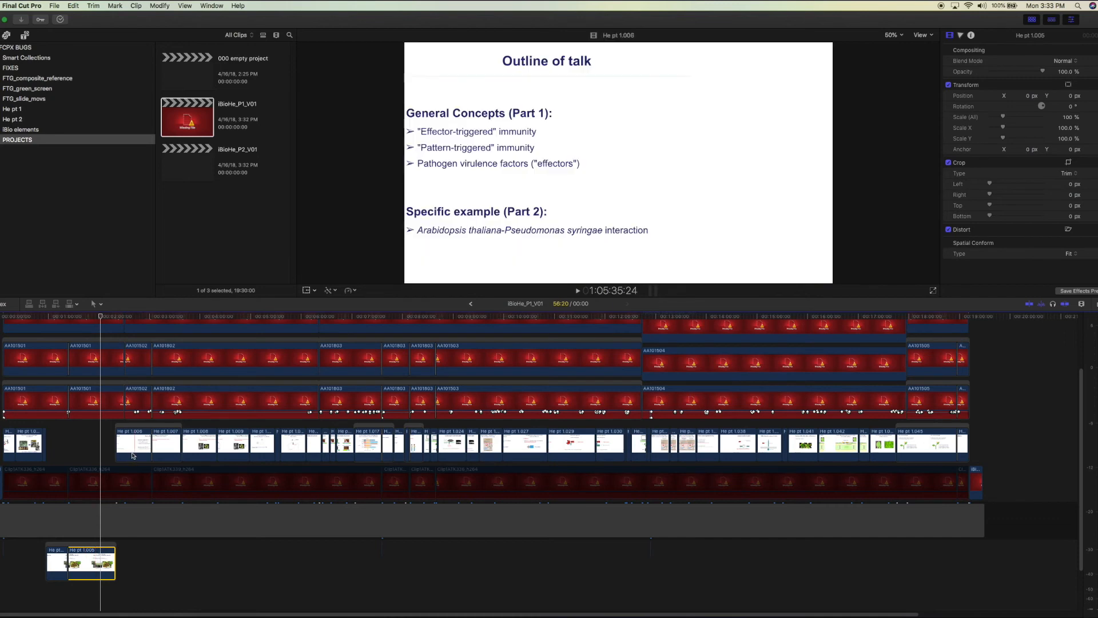
click(136, 440)
click(86, 591)
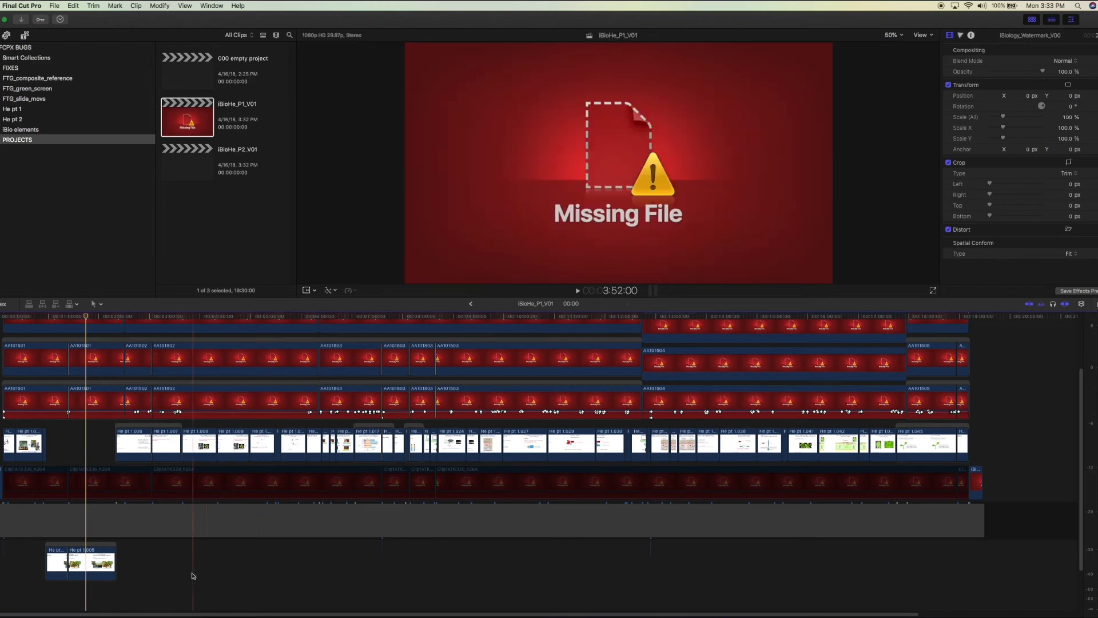
click(703, 531)
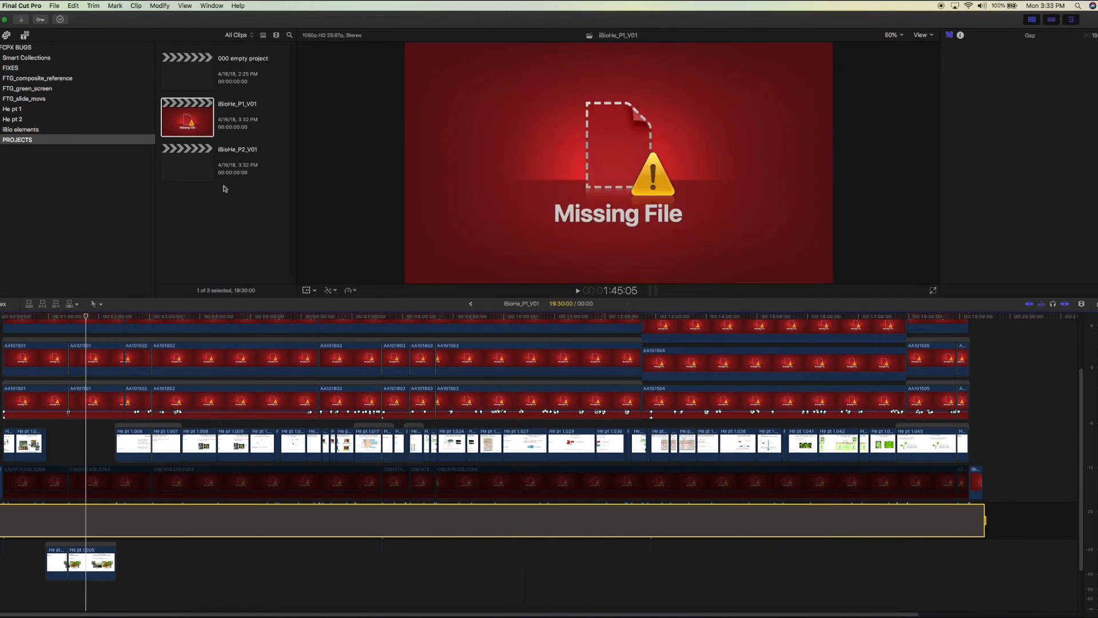
Reopen iBioHe_P2_V01, inspect its first gap clip and the 000 empty project, and view the available share destinations
double_click(196, 164)
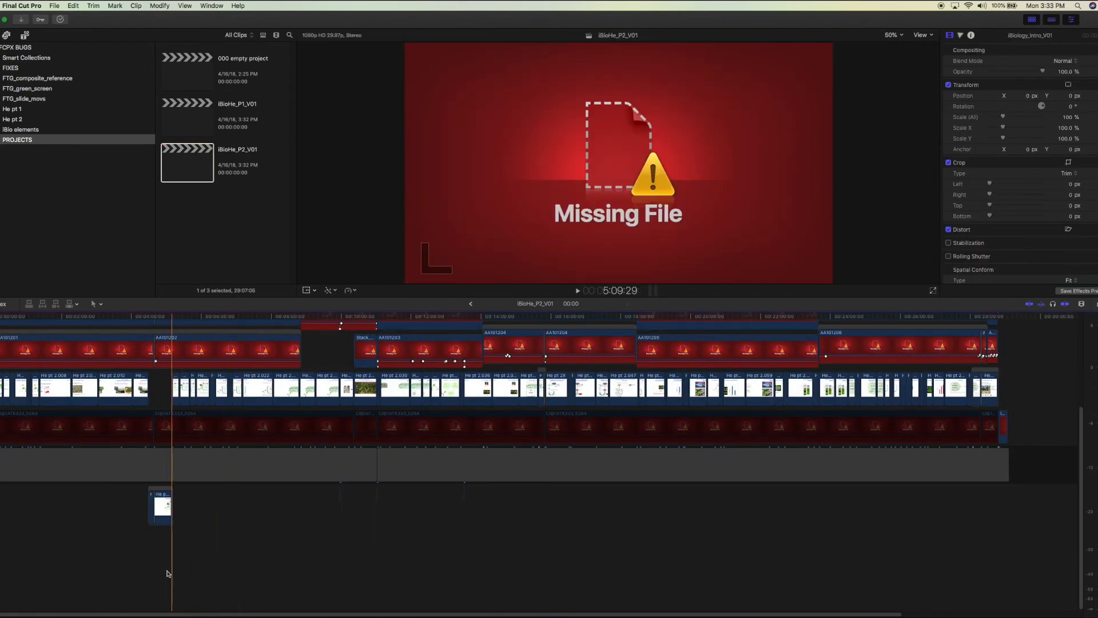
click(205, 471)
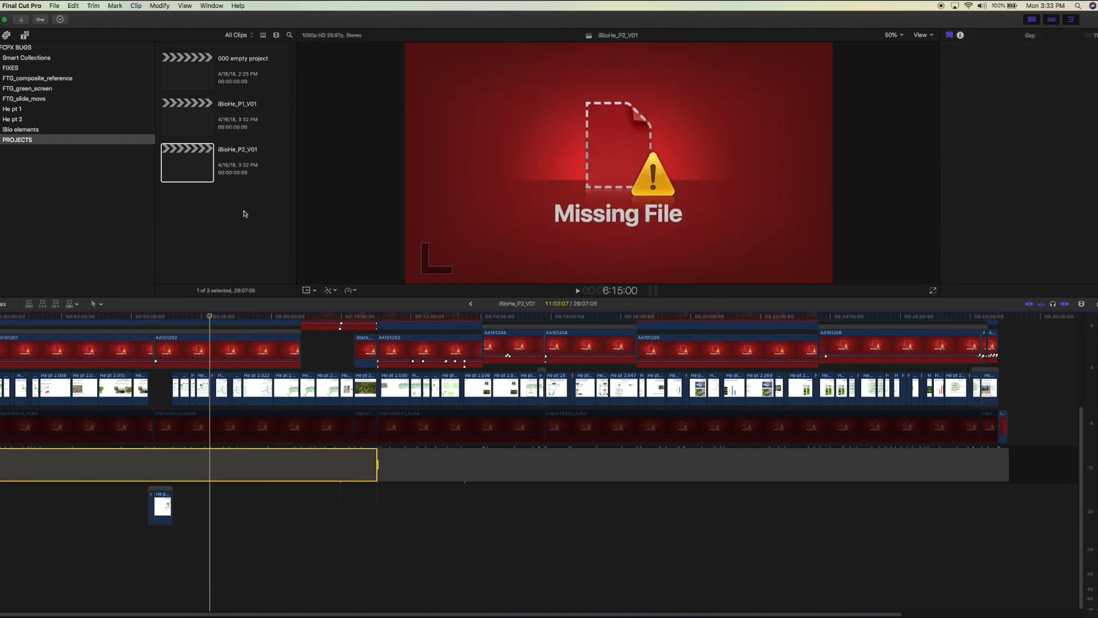
click(190, 73)
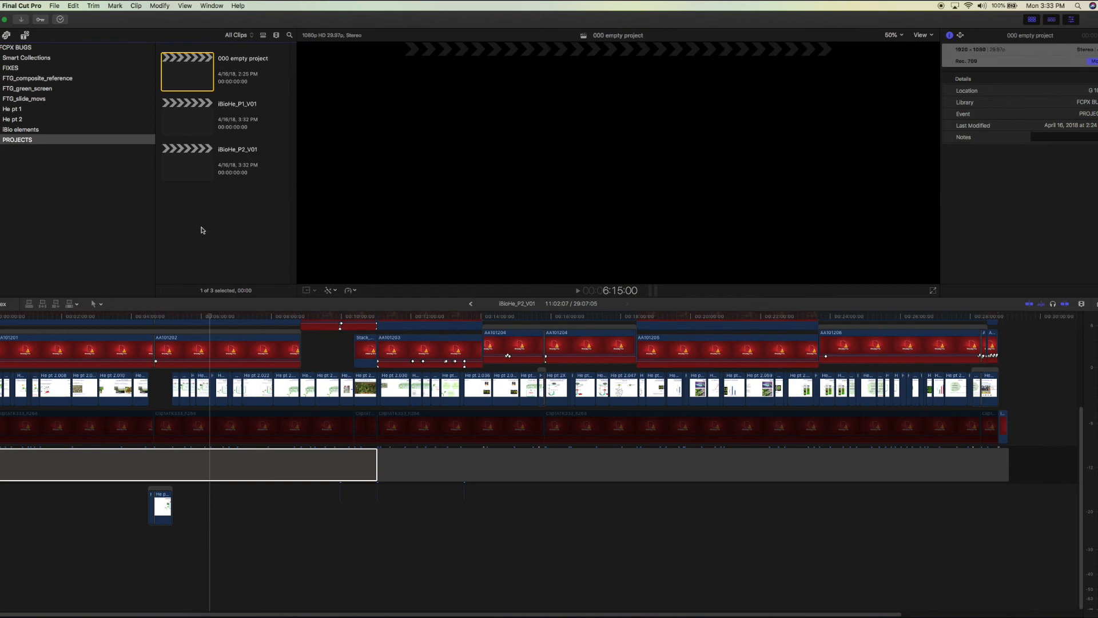
click(241, 553)
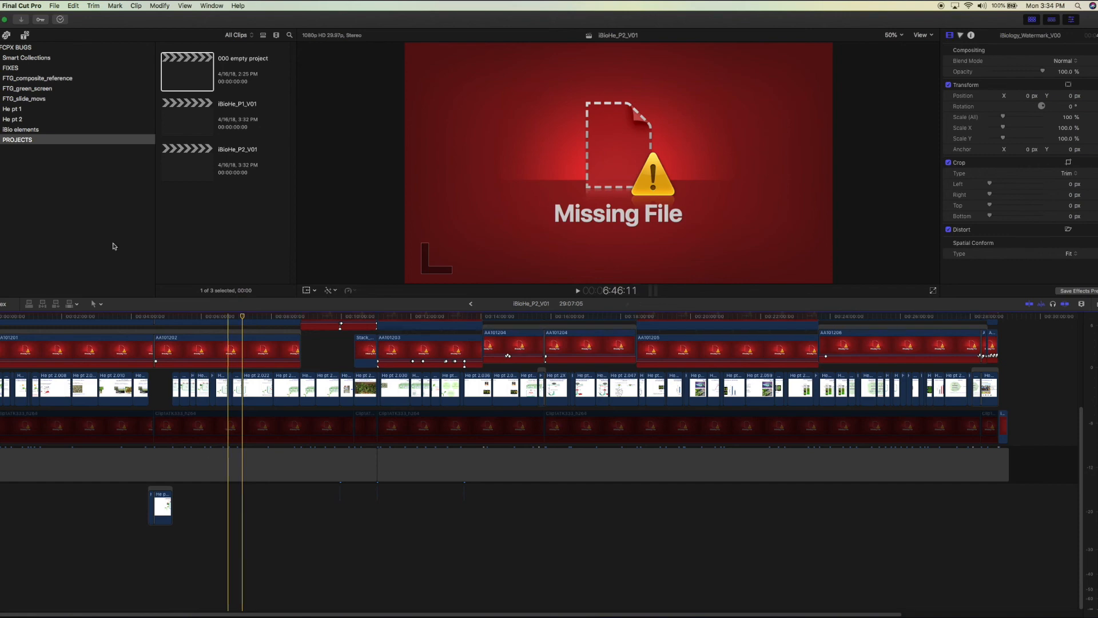
click(54, 6)
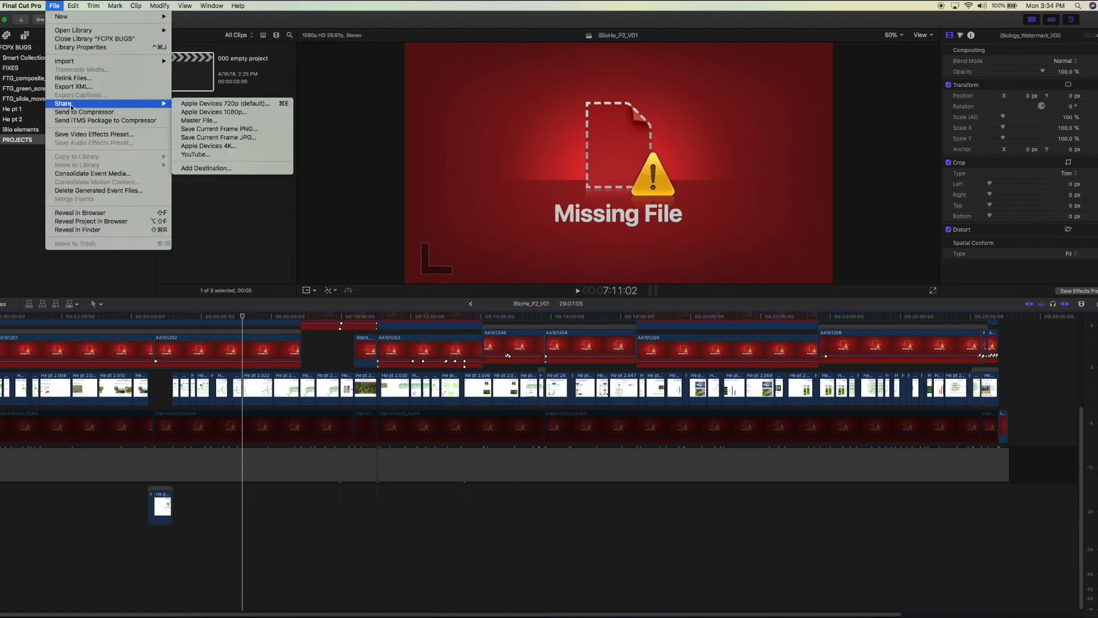
click(54, 7)
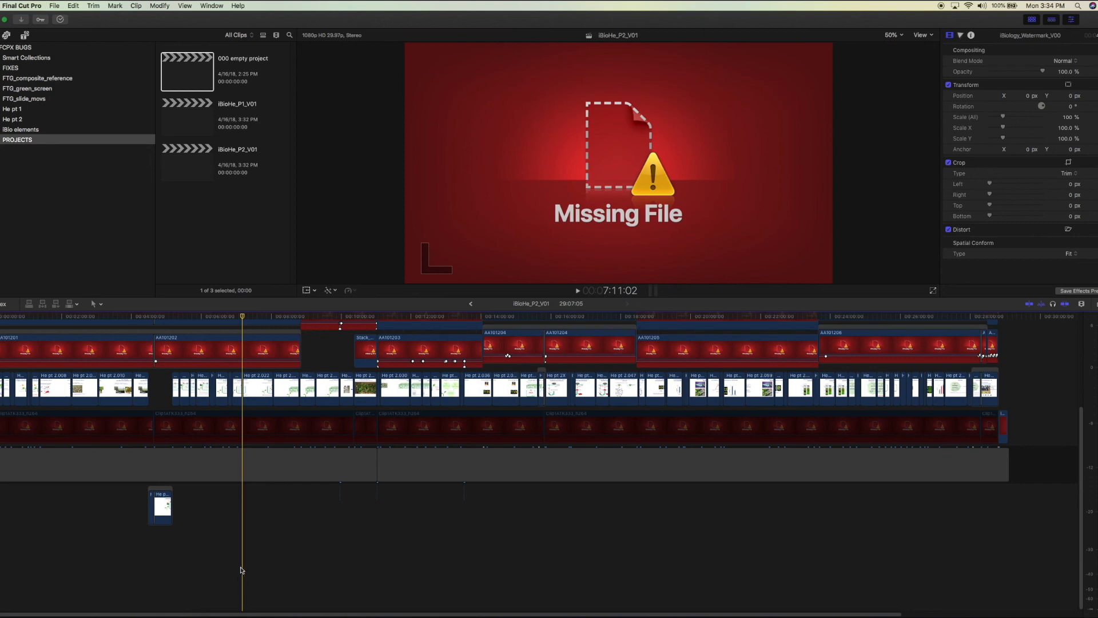
Zoom in on the moved storyline in iBioHe_P2_V01 to examine the transition between He pt 2.012 and He pt 2.013
click(161, 491)
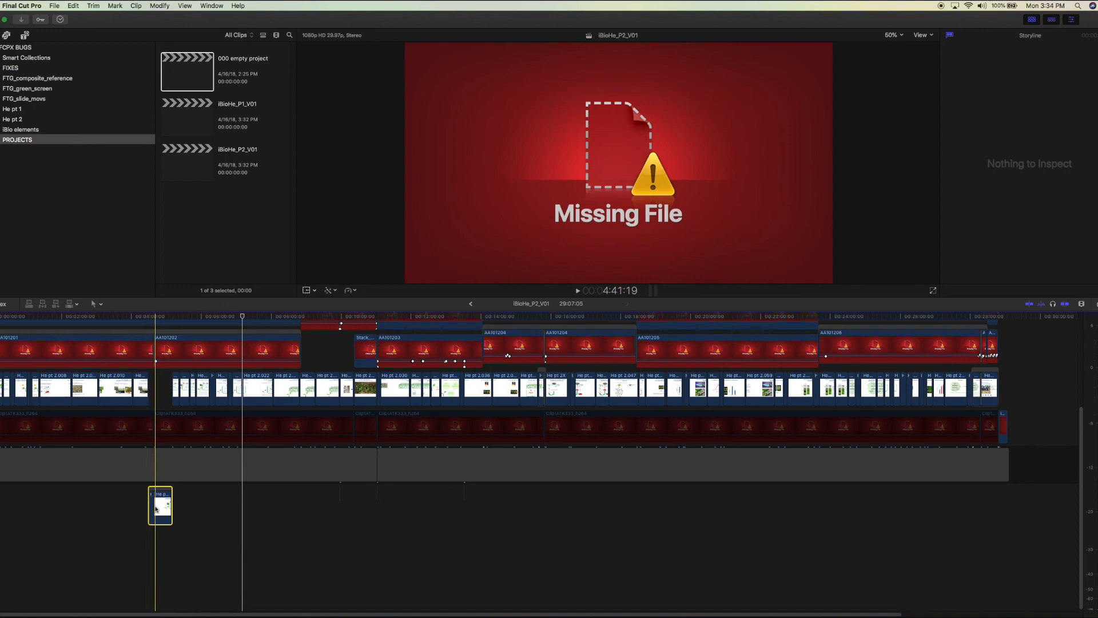
key(z)
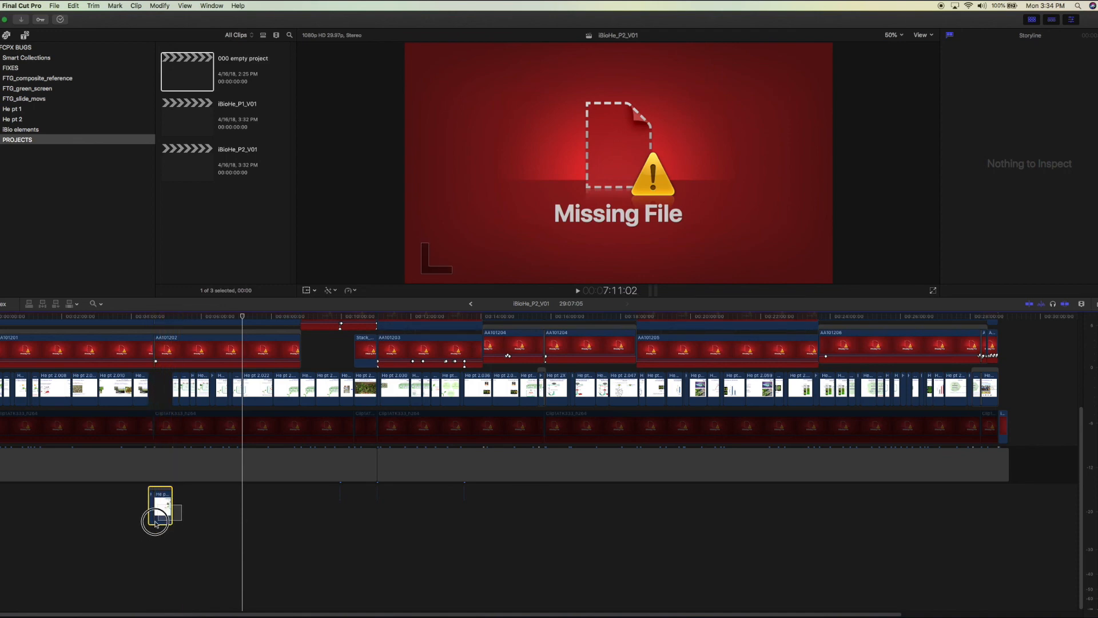
click(137, 525)
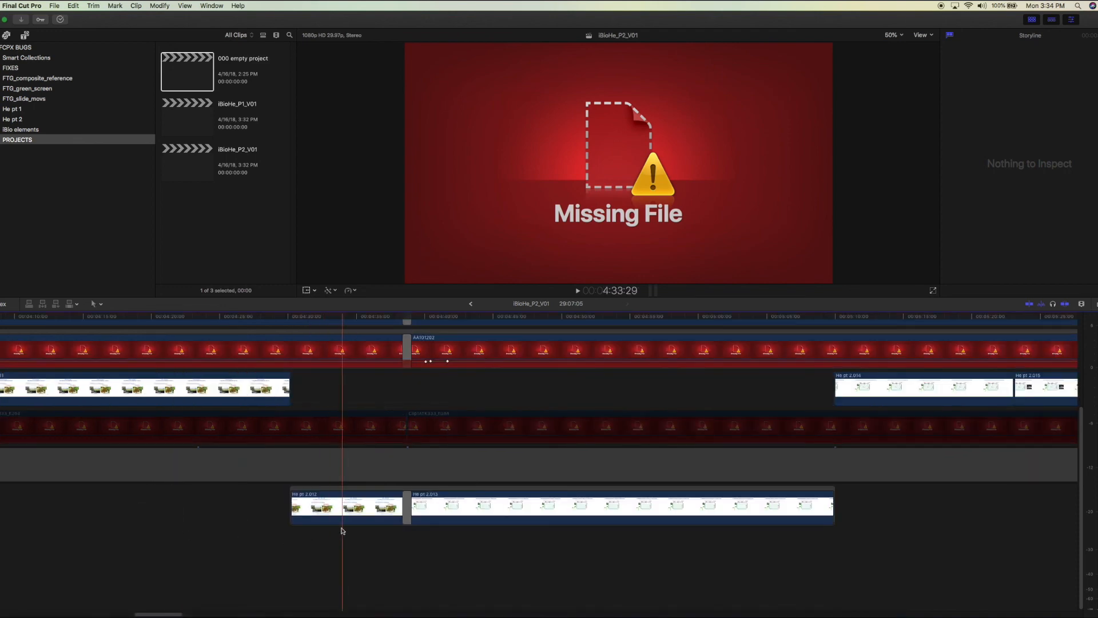
key(a)
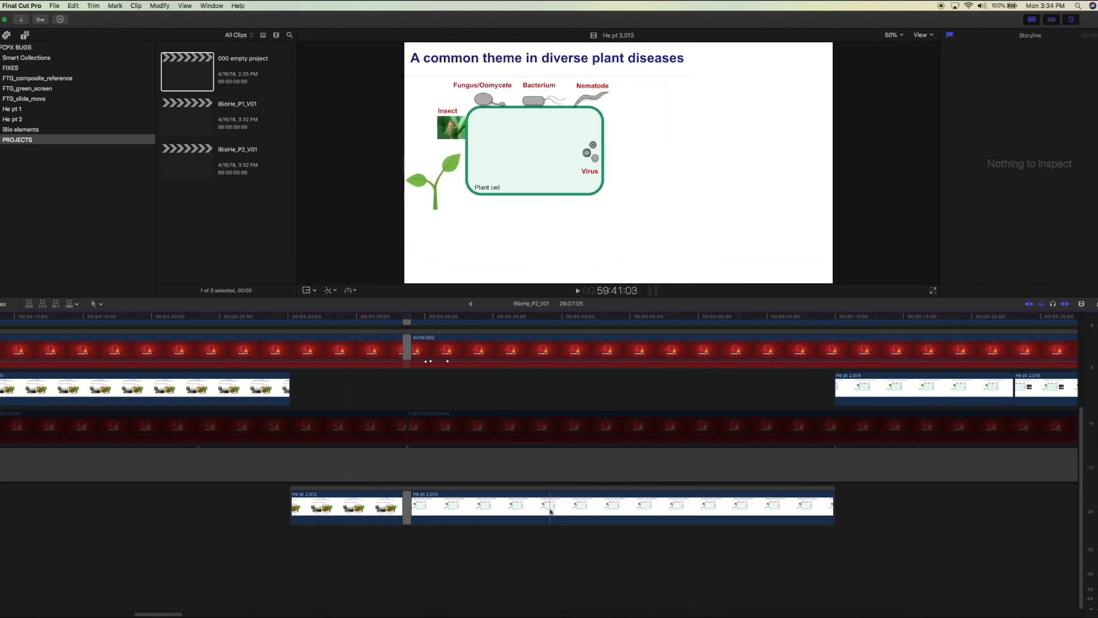
click(363, 572)
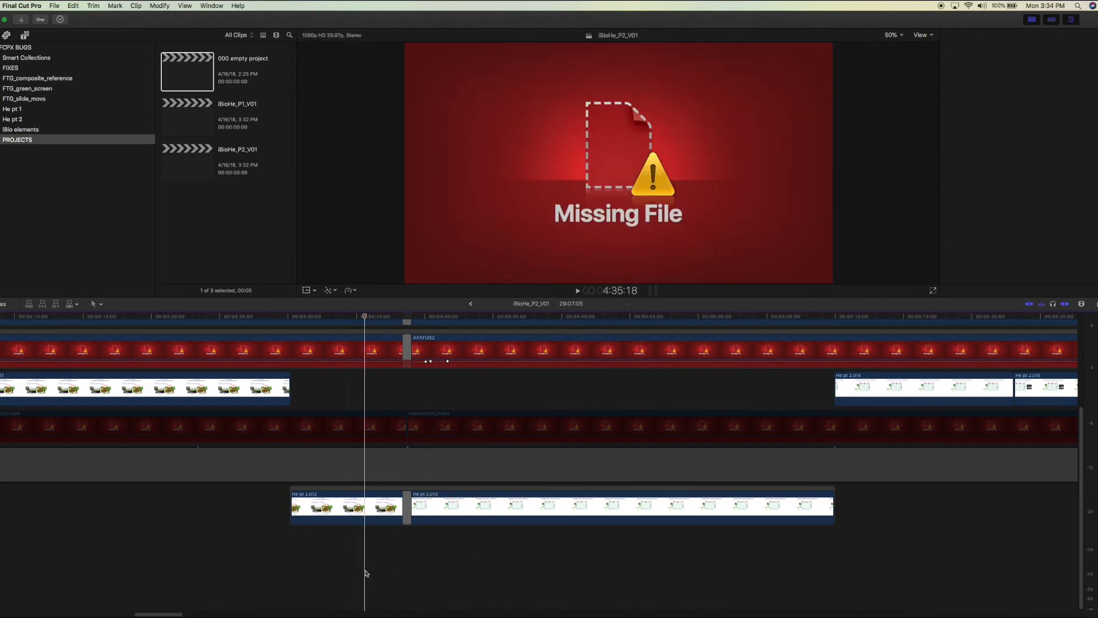